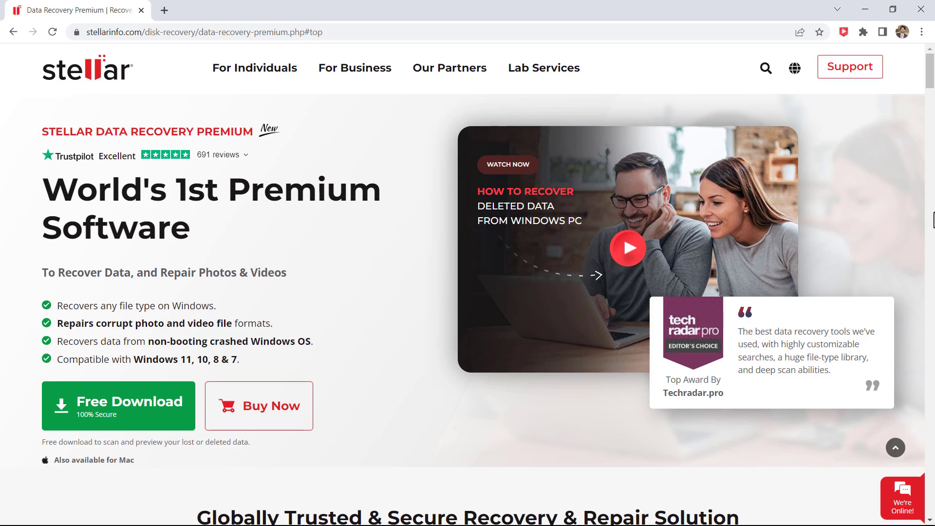
scroll(932, 219, "down", 6)
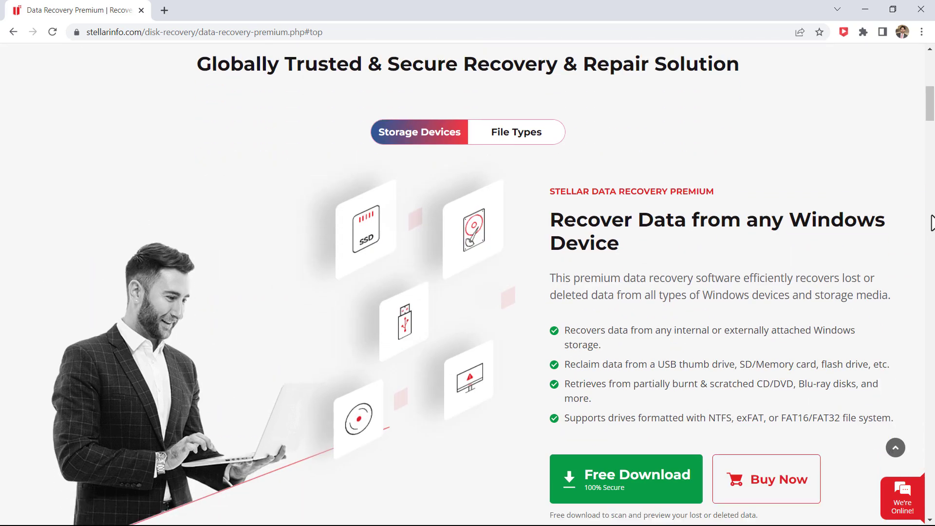
scroll(932, 223, "down", 2)
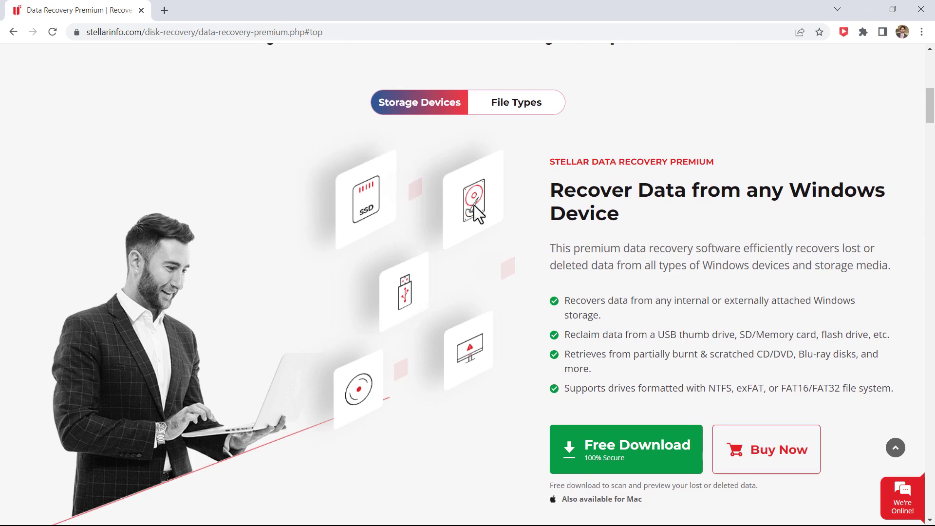
scroll(657, 212, "down", 5)
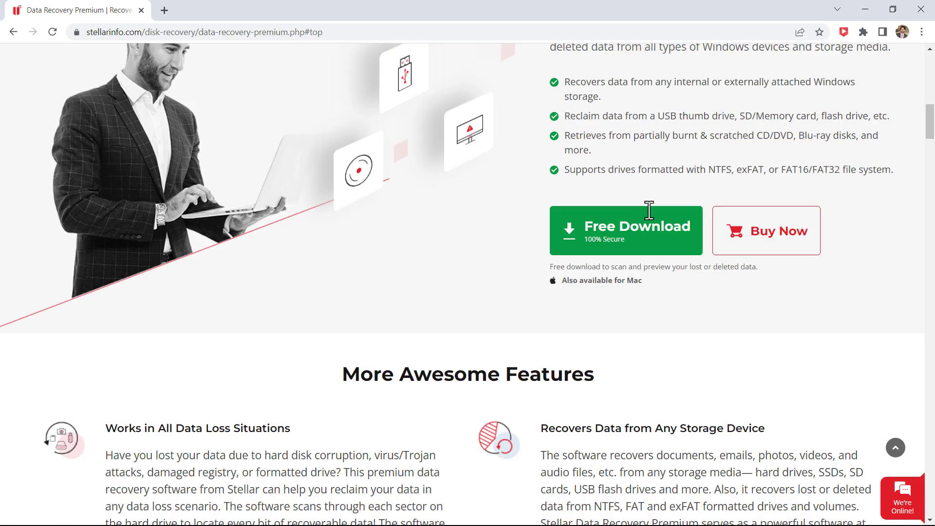
scroll(647, 209, "down", 2)
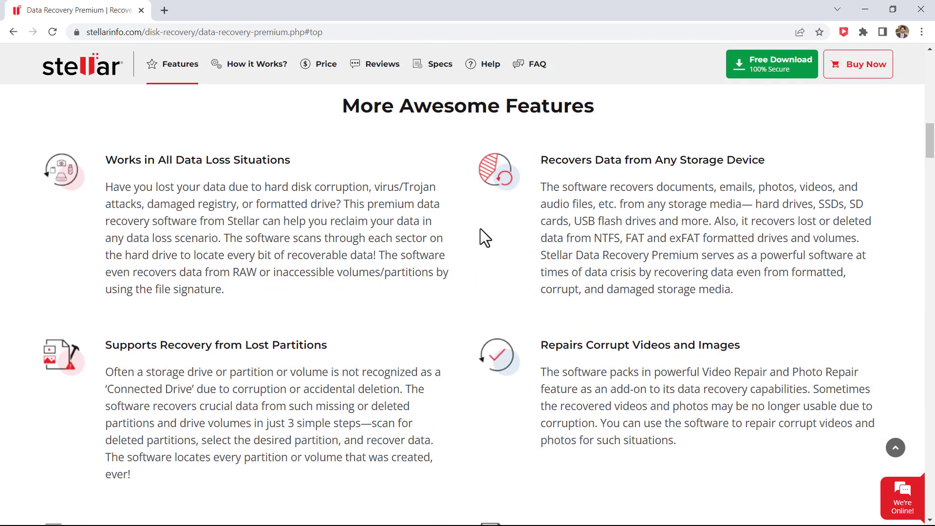
scroll(480, 229, "down", 3)
scroll(480, 232, "down", 3)
scroll(480, 236, "down", 2)
scroll(480, 236, "down", 2)
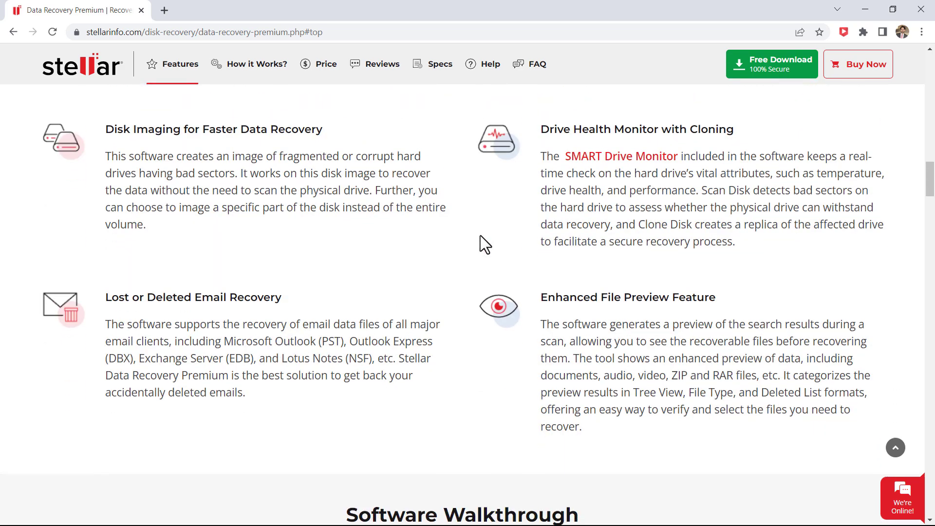
scroll(480, 235, "down", 1)
scroll(480, 236, "down", 4)
scroll(480, 235, "down", 1)
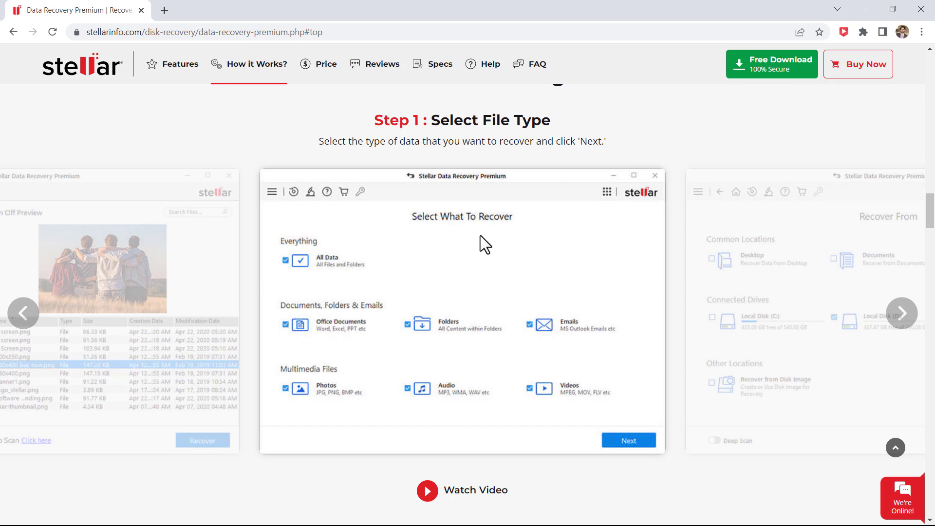
Step: Advance the walkthrough slides to Step 3
left_click(901, 313)
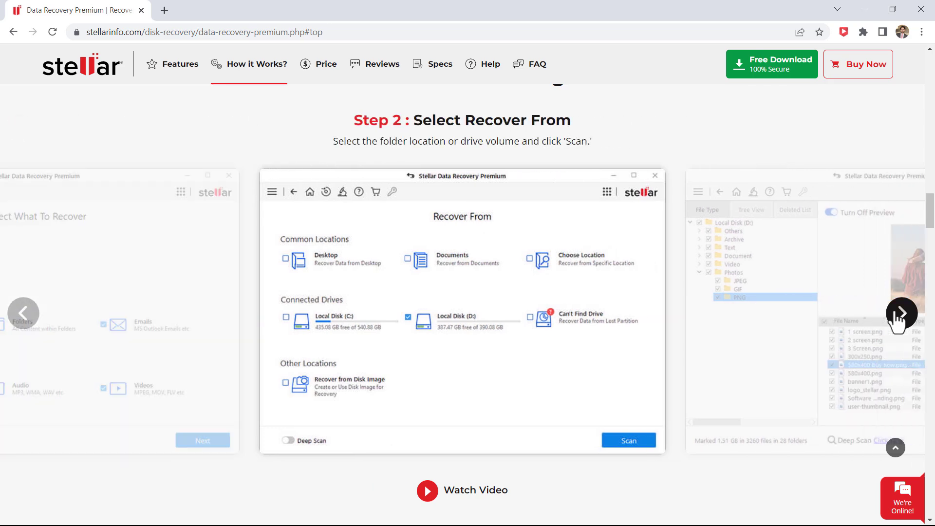
left_click(898, 318)
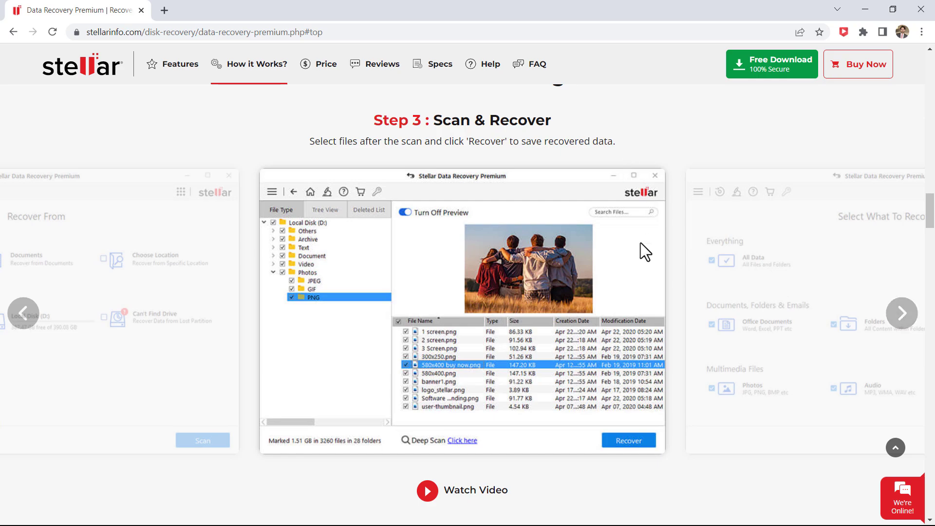
scroll(336, 320, "up", 8)
scroll(337, 321, "up", 5)
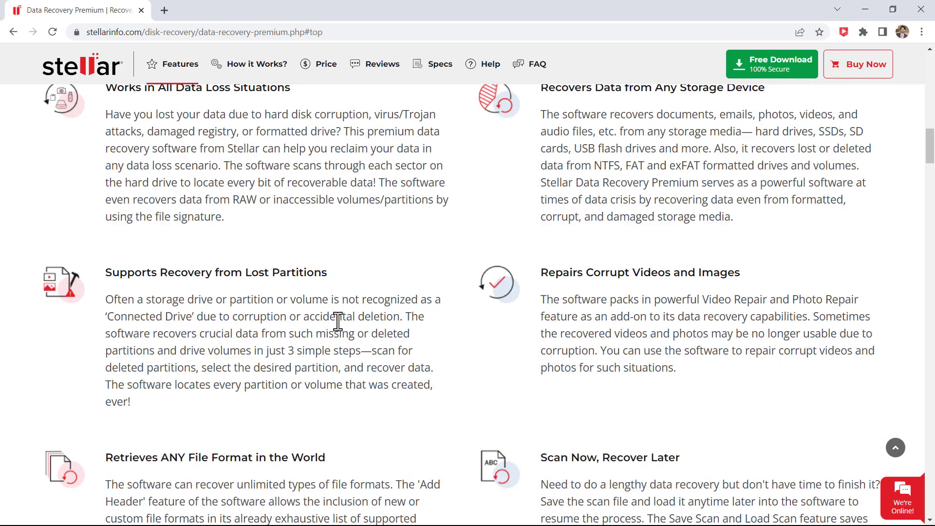
scroll(336, 321, "up", 5)
scroll(336, 321, "up", 5)
scroll(336, 321, "up", 3)
scroll(336, 321, "up", 6)
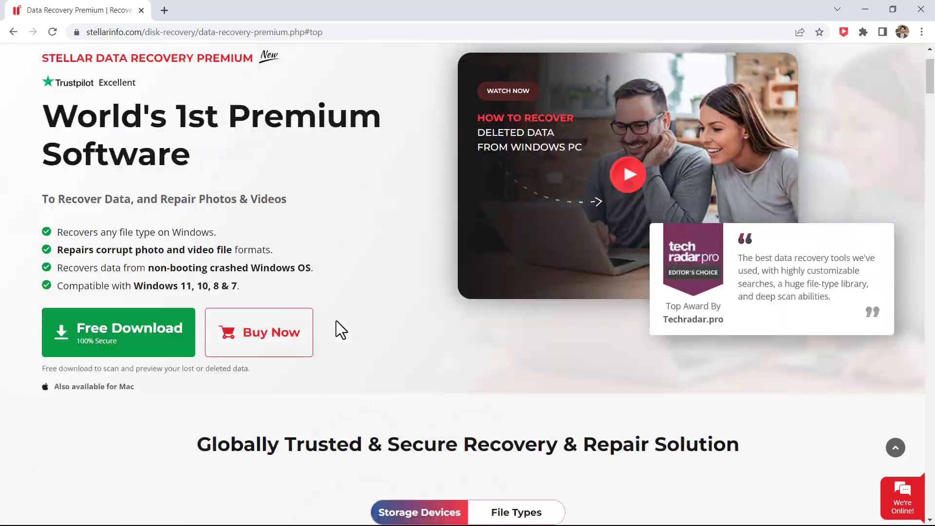
scroll(336, 321, "up", 3)
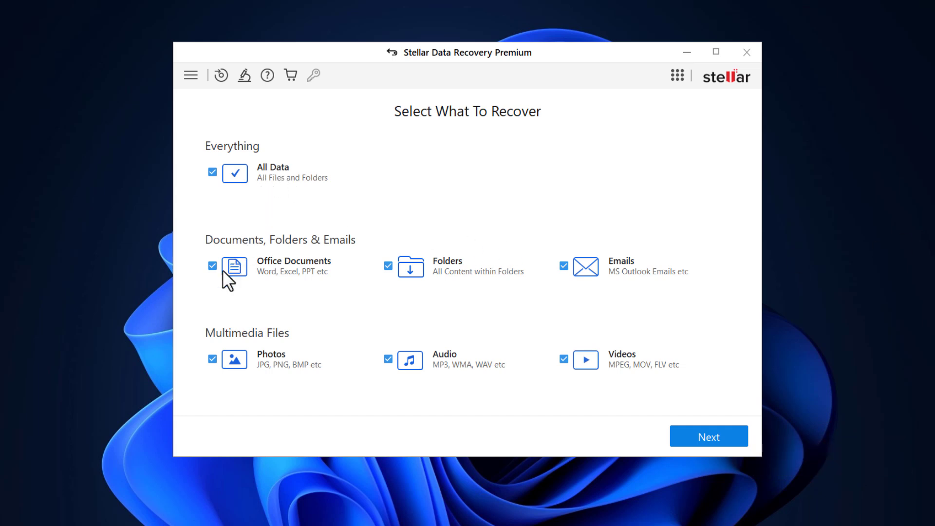
Step: Briefly exclude multimedia, re-check All Data, and continue to the location chooser
left_click(212, 360)
left_click(212, 172)
left_click(679, 434)
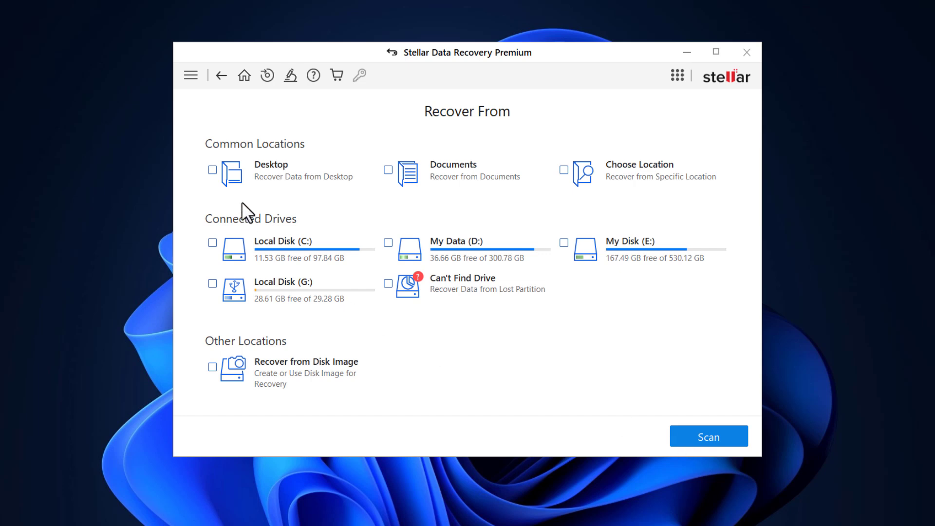
Step: Try Documents, browse My Data (D:) Videos and Pictures, then cancel the custom location
left_click(390, 170)
left_click(583, 168)
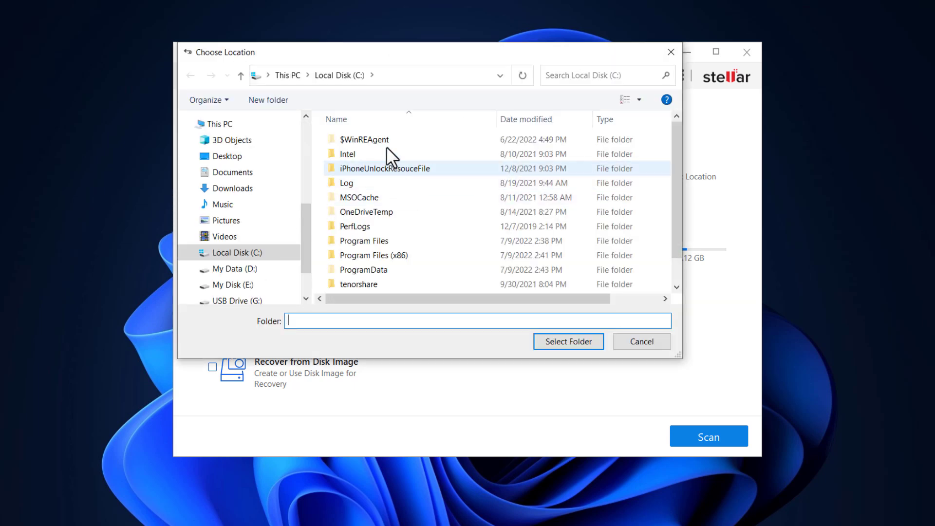
left_click(234, 268)
left_click(223, 237)
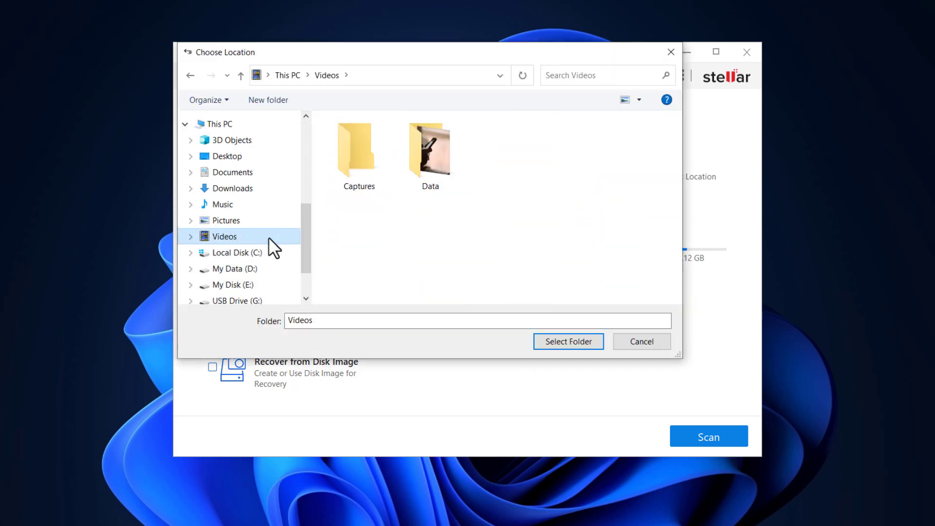
left_click(277, 222)
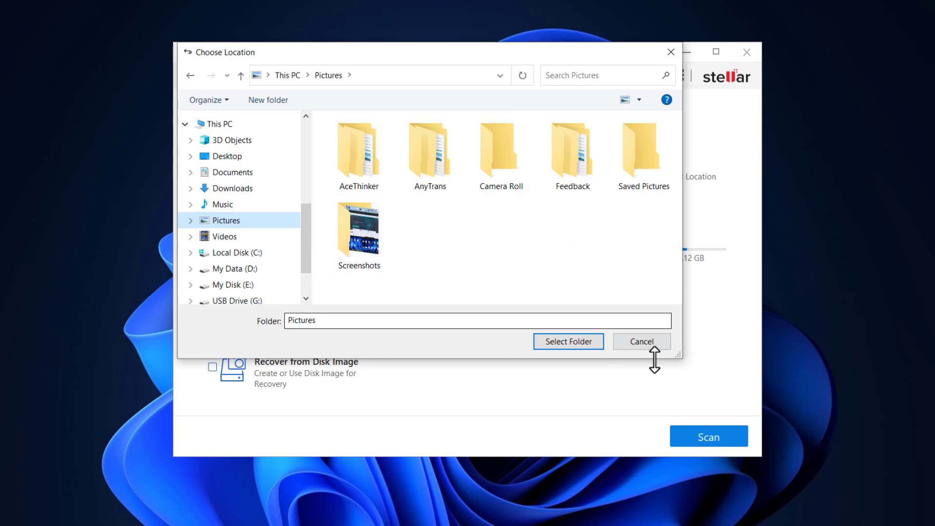
left_click(655, 338)
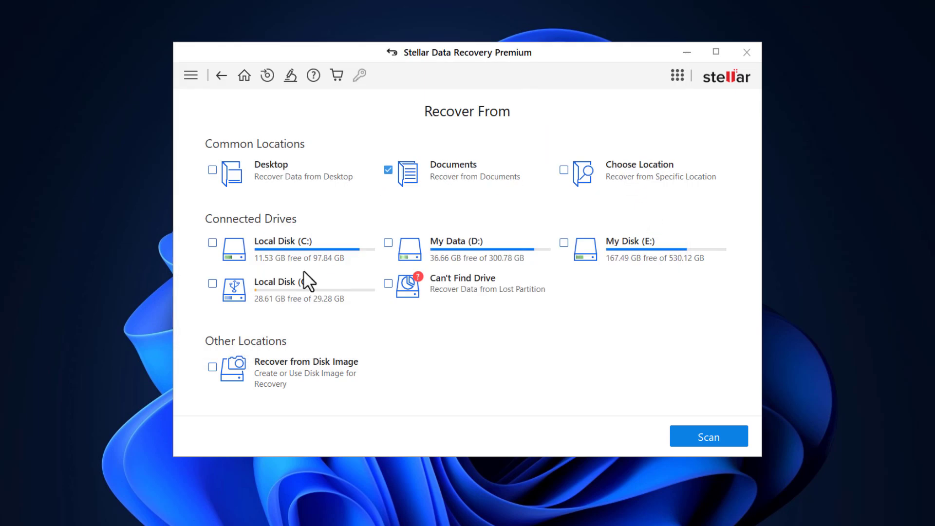
Step: Scan Local Disk (G:) with Deep Scan left off
left_click(212, 283)
mouse_move(214, 437)
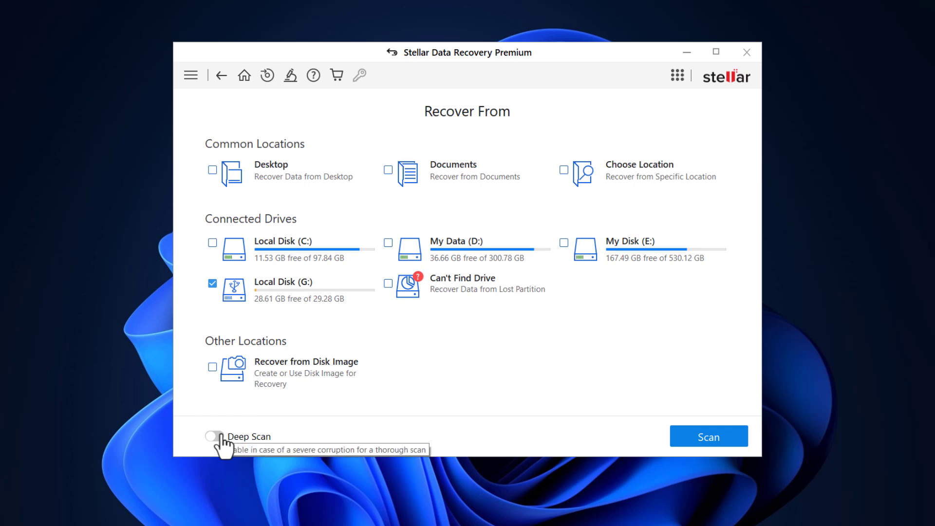
left_click(214, 437)
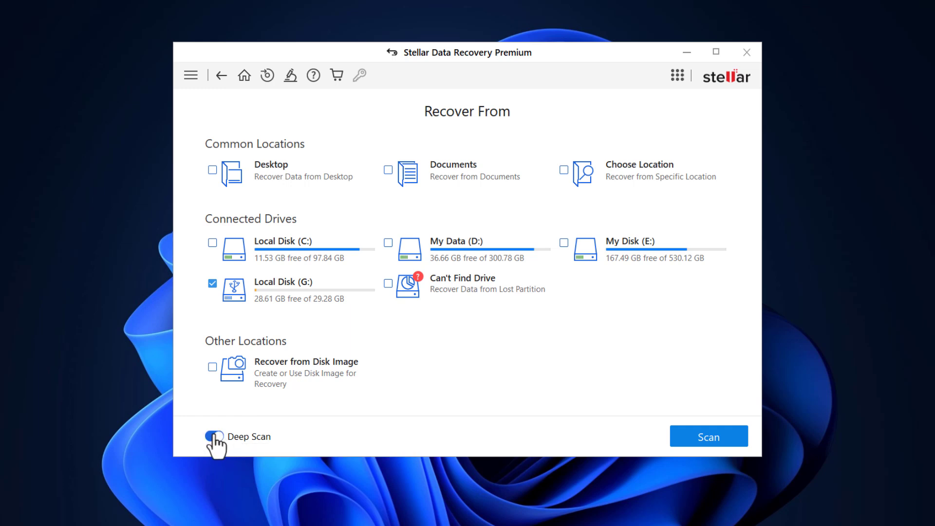
left_click(214, 437)
left_click(730, 439)
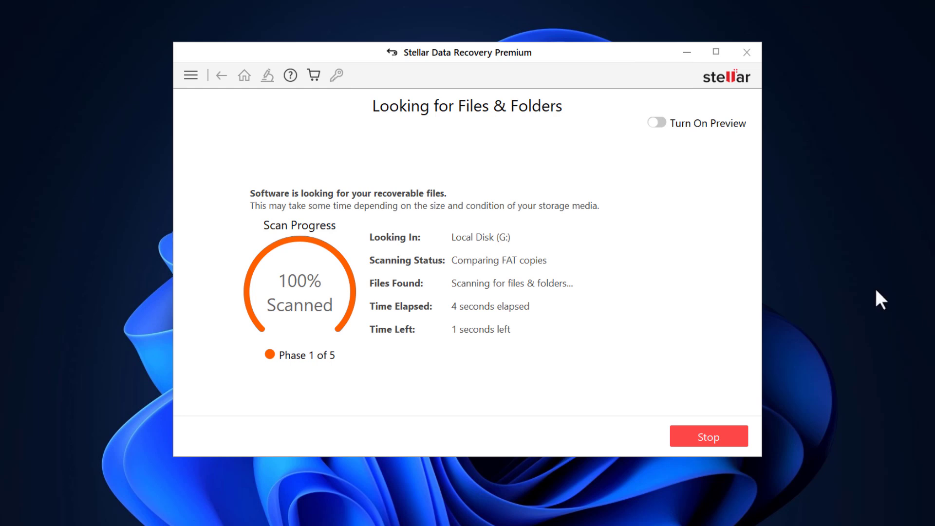
Step: Turn on file preview while the Local Disk (G:) scan runs
left_click(656, 123)
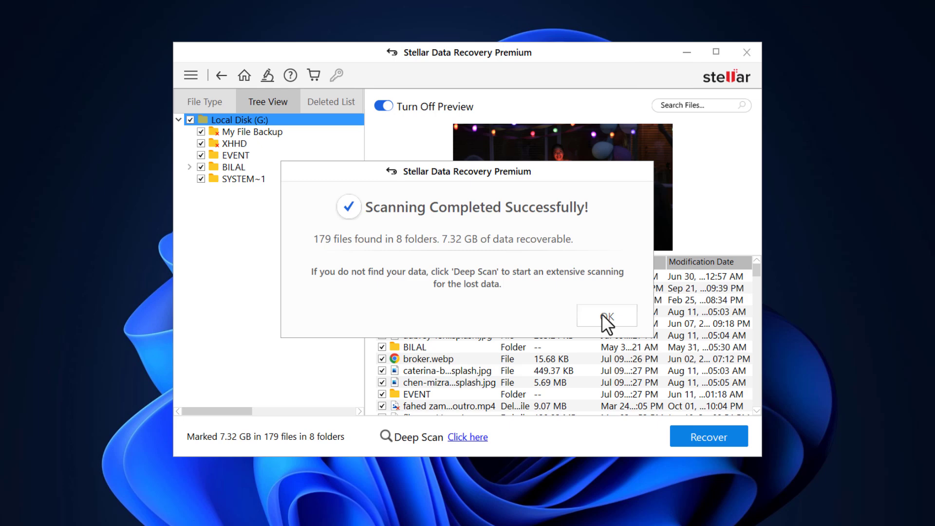
Step: Group results by file type and browse the found MP4 videos and WAV audio
left_click(606, 319)
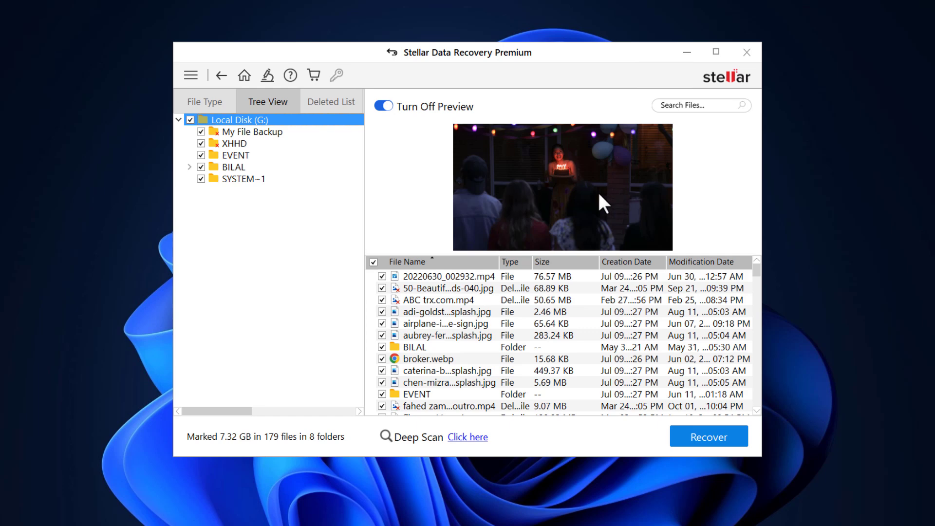
left_click(206, 101)
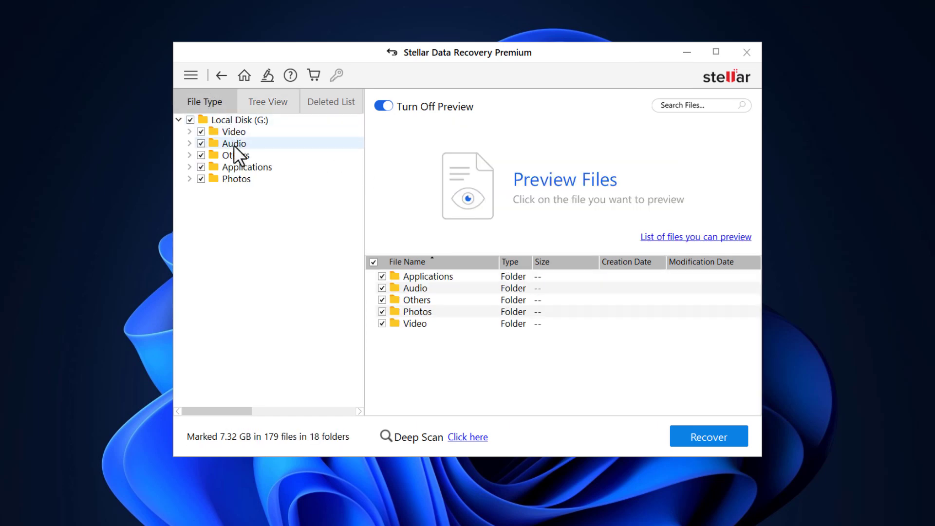
left_click(236, 131)
double_click(424, 288)
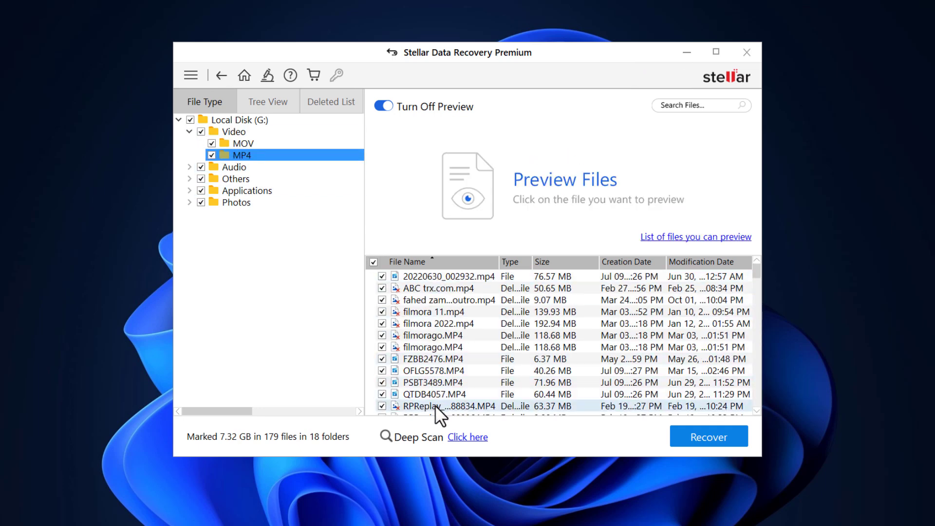
left_click(239, 166)
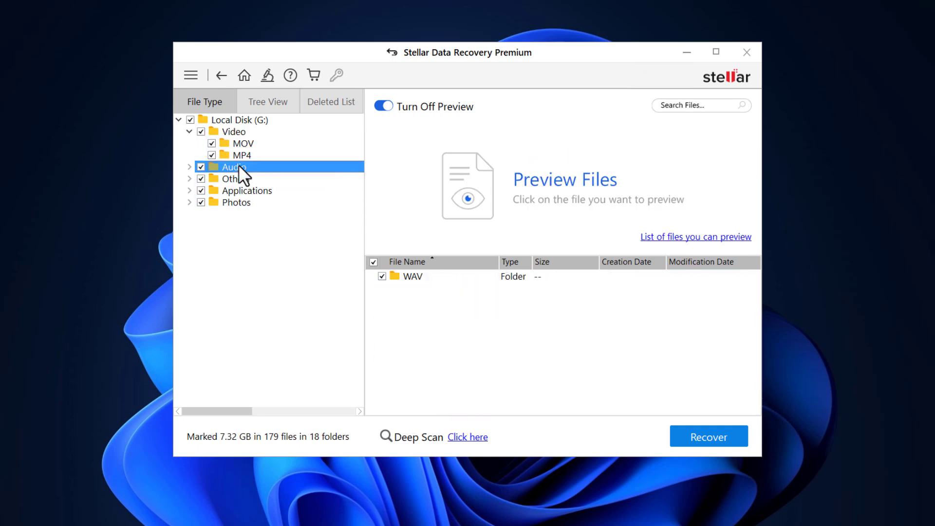
double_click(413, 276)
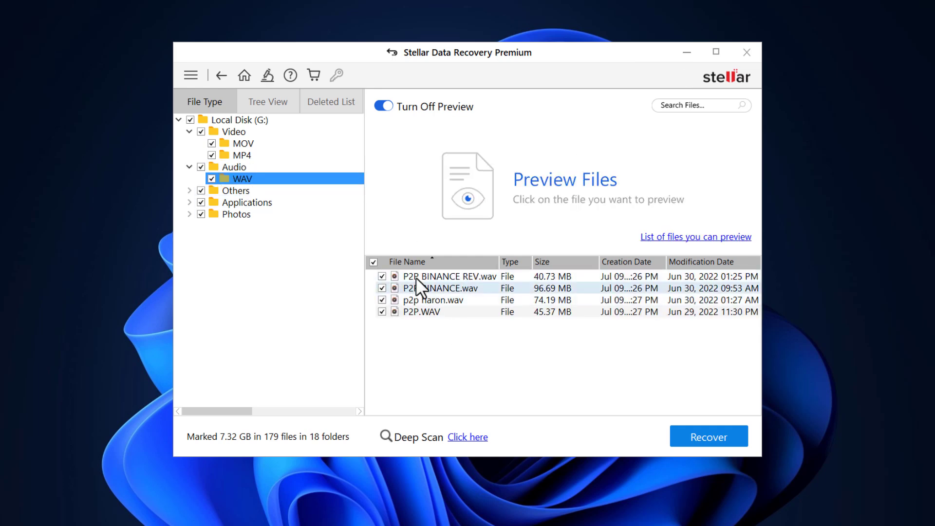
Step: Open Photos > JPEG and preview several images, including IMG_2629.JPG
left_click(240, 215)
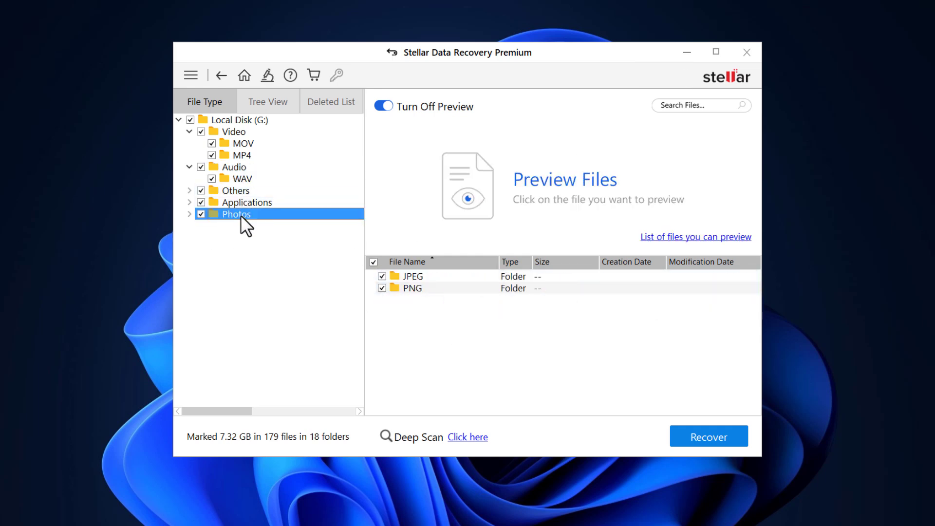
double_click(406, 276)
left_click(459, 334)
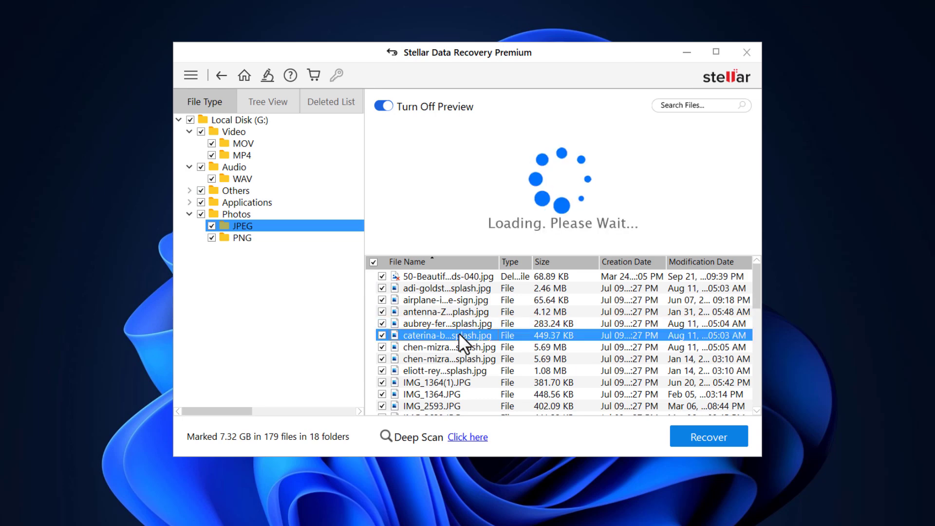
scroll(534, 325, "down", 3)
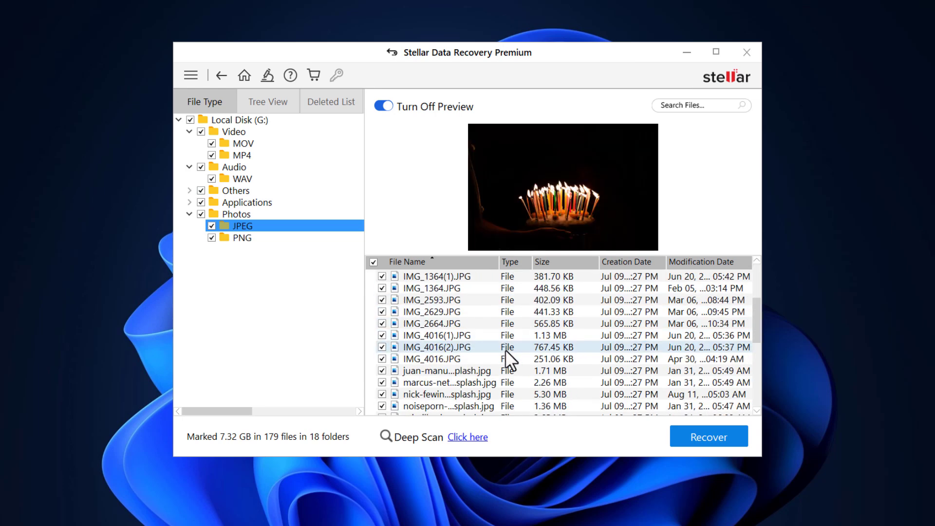
left_click(442, 313)
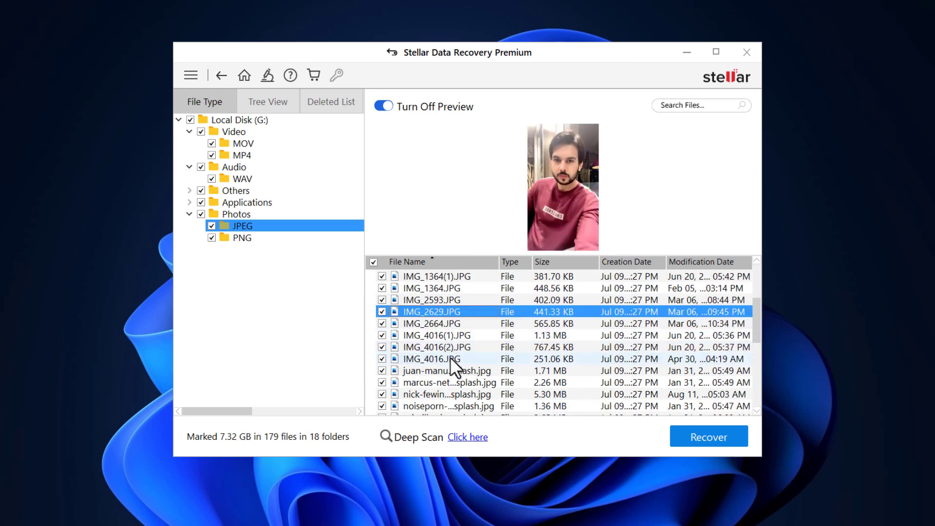
left_click(436, 335)
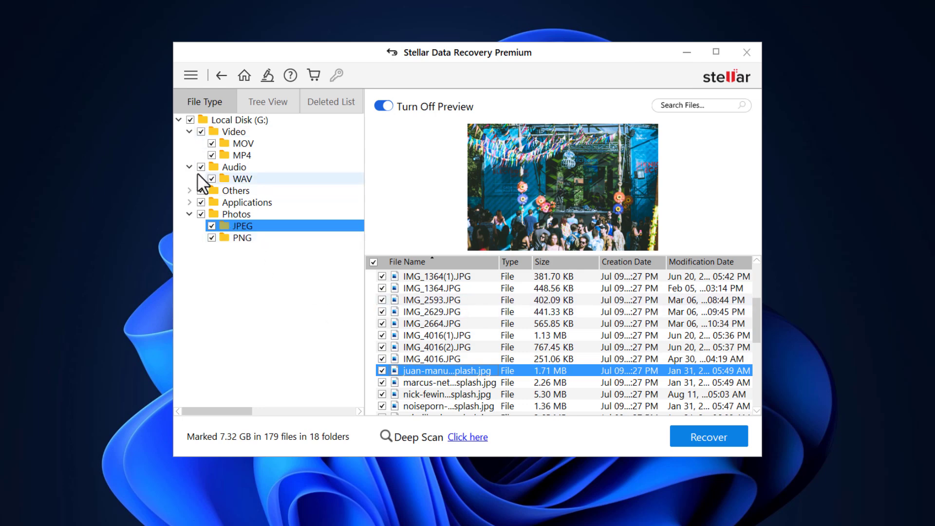
Step: Unmark all of drive G:, then mark only the JPEG photos and audio files
left_click(190, 120)
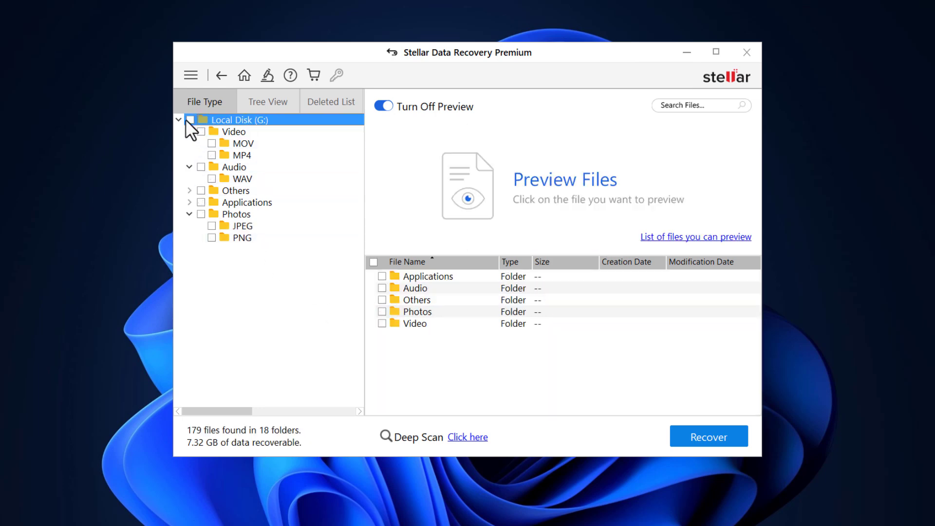
left_click(211, 226)
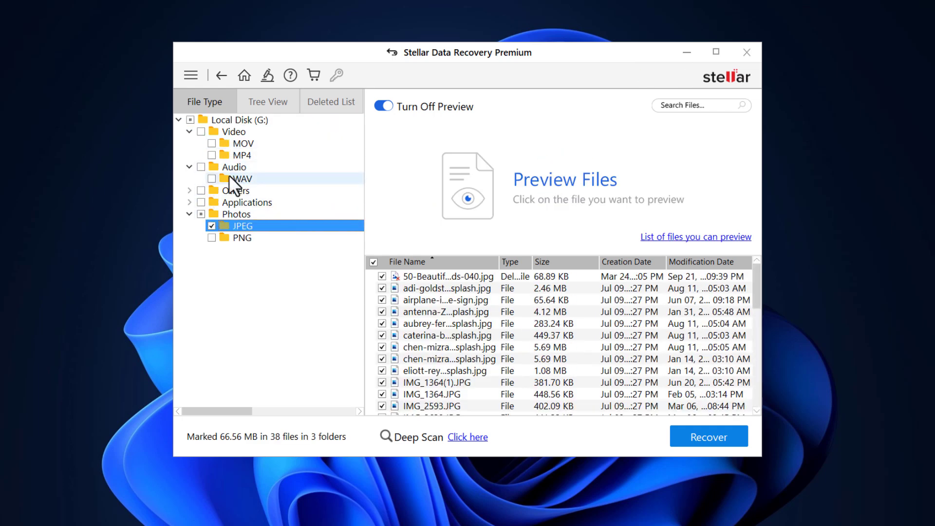
left_click(199, 168)
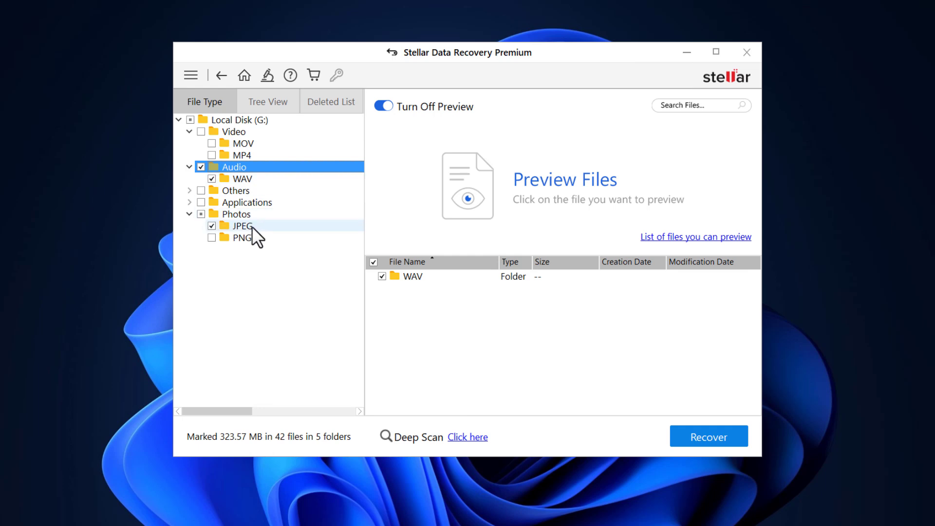
Step: Save recovered files to a new 'Data' folder created in Documents
left_click(723, 434)
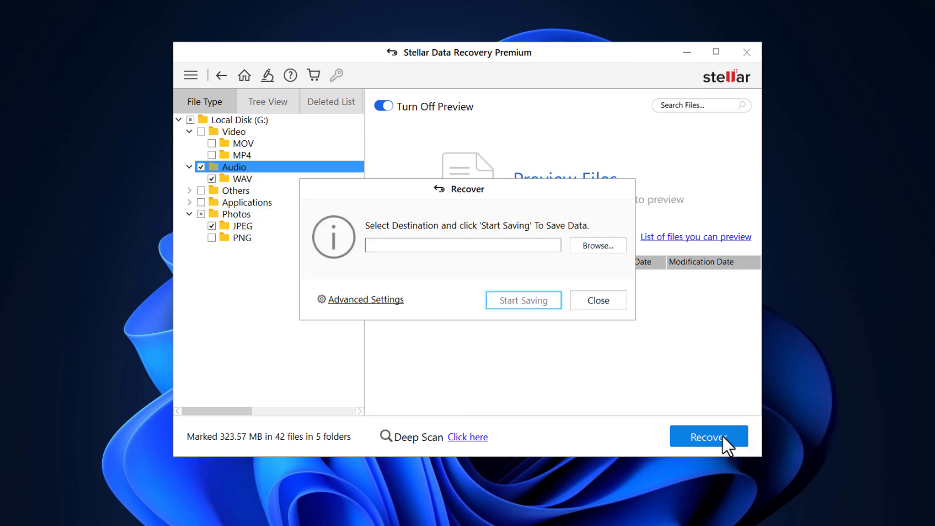
left_click(591, 246)
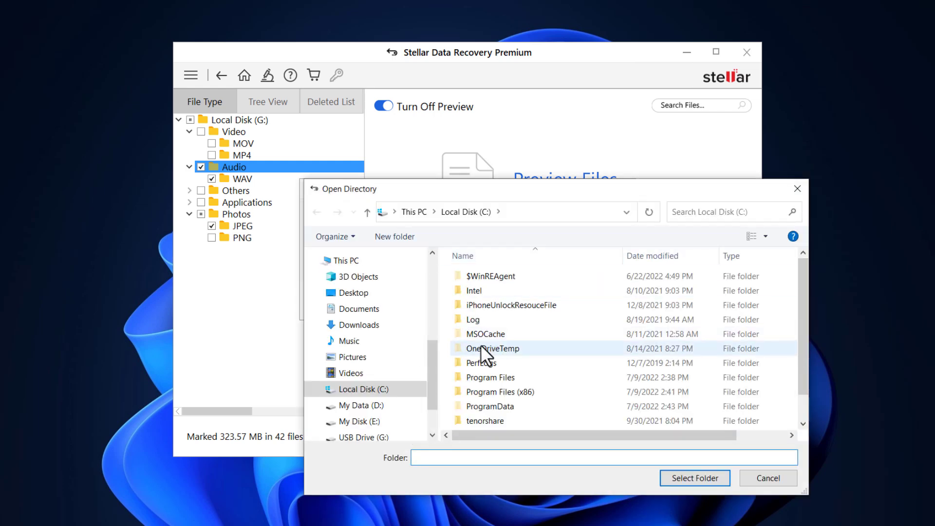
left_click(358, 308)
right_click(589, 404)
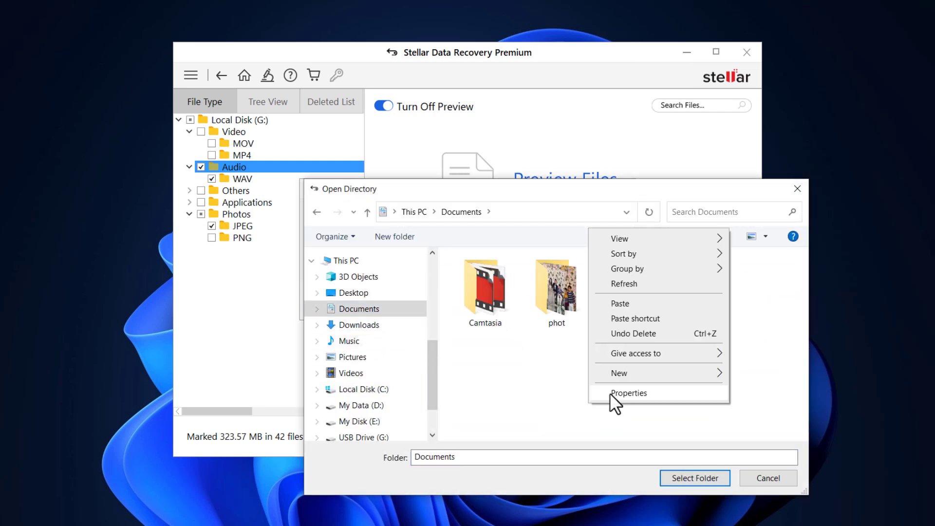
mouse_move(619, 373)
left_click(747, 375)
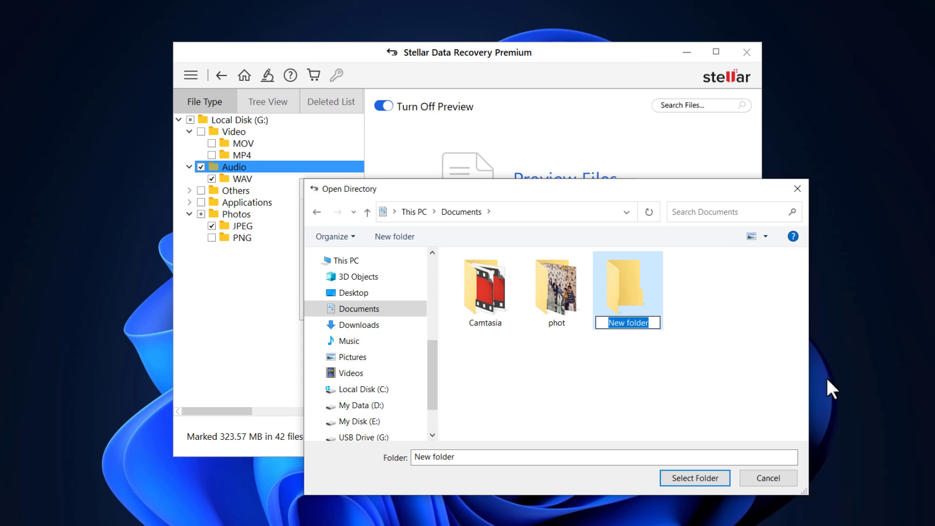
type("Data")
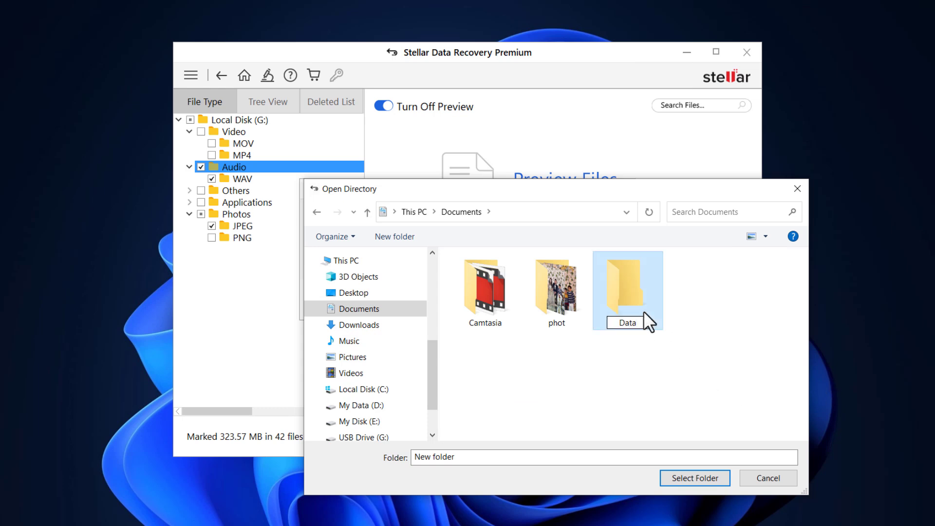
key("Return")
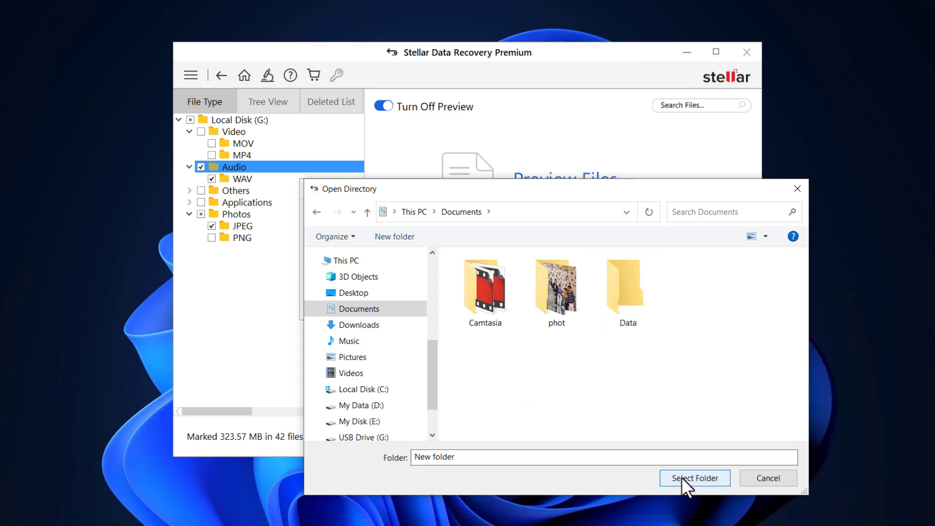
left_click(632, 301)
left_click(673, 478)
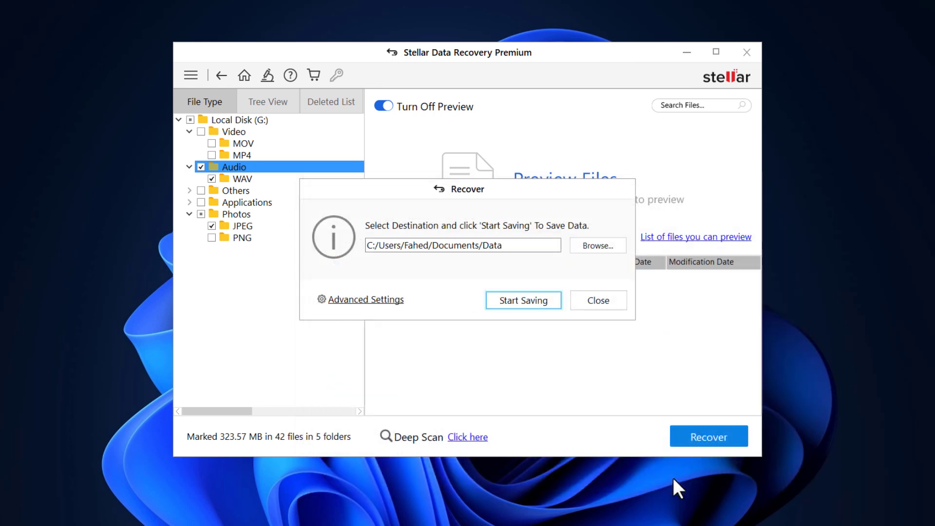
Step: Save the 42 marked files into Documents\Data, dismissing the existing-file prompt
left_click(523, 300)
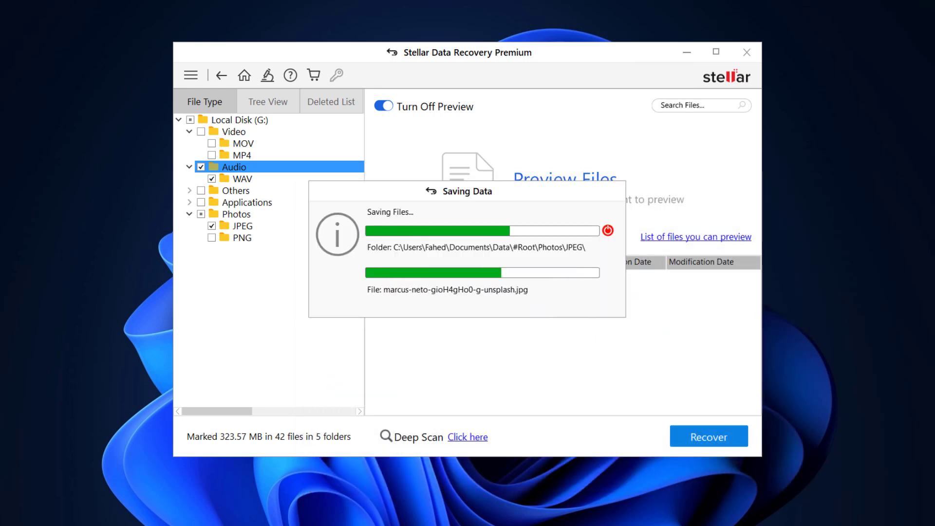
key("Return")
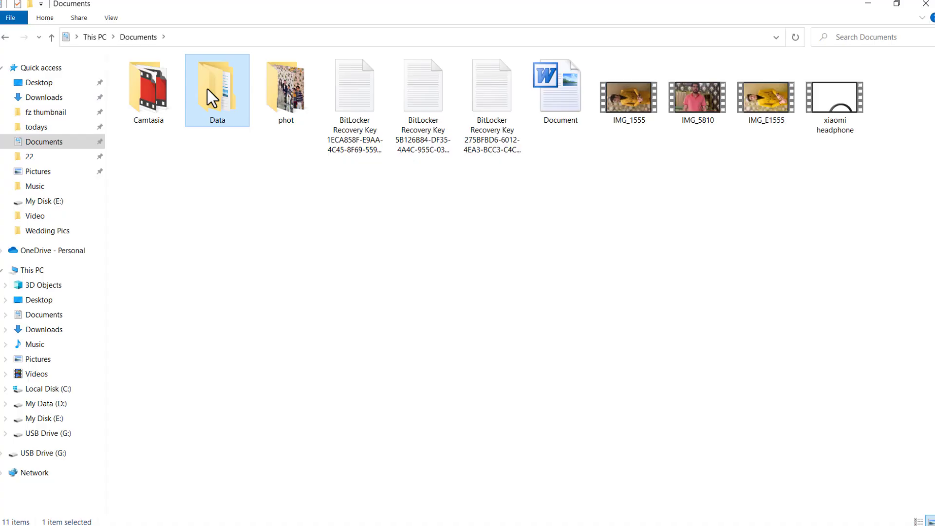
Step: Open Data > #Root > Photos > JPEG to view the recovered images
double_click(212, 91)
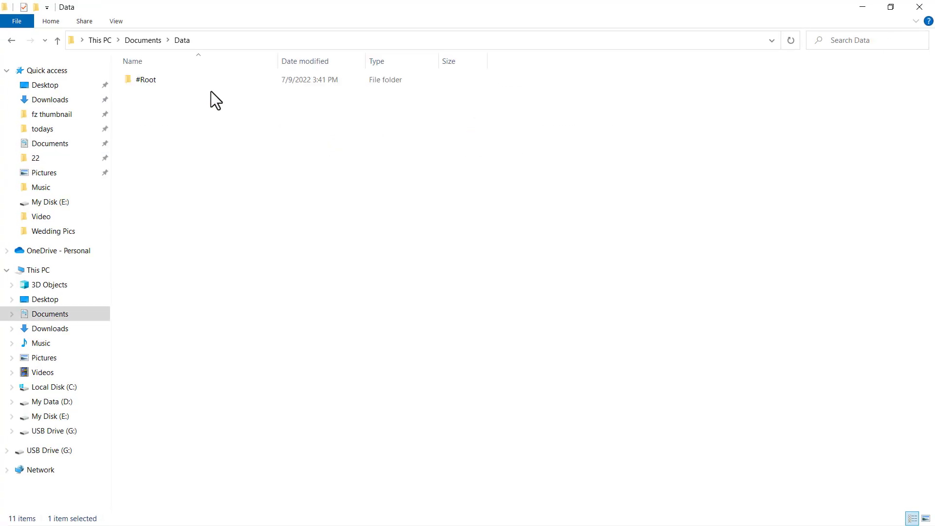
double_click(211, 80)
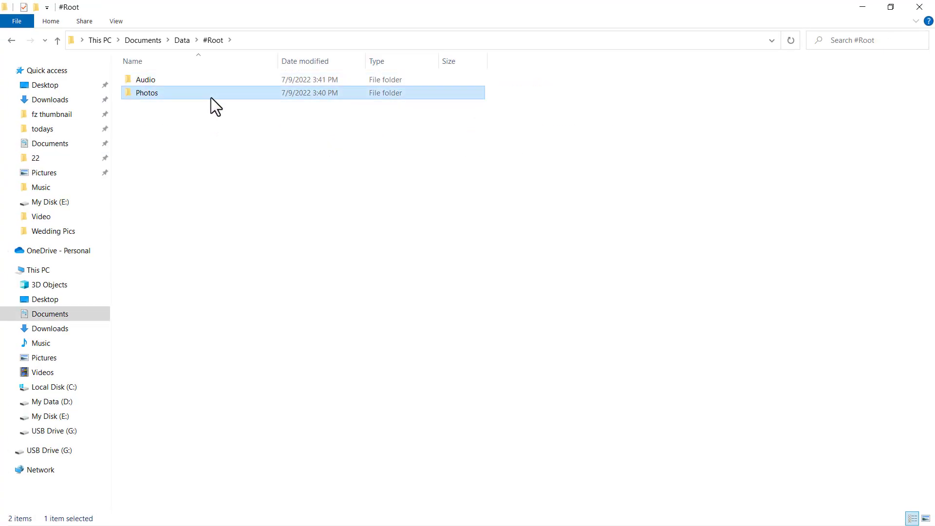
double_click(212, 93)
double_click(210, 83)
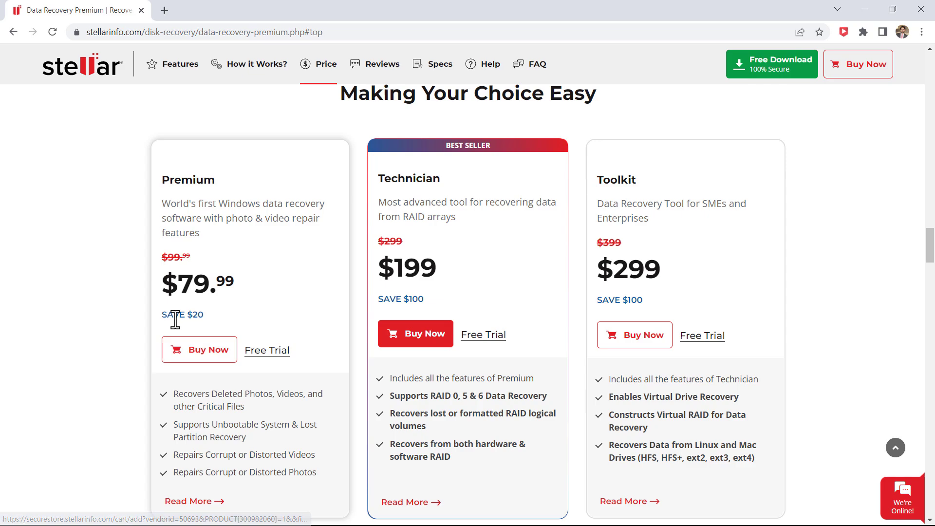
scroll(336, 325, "up", 1)
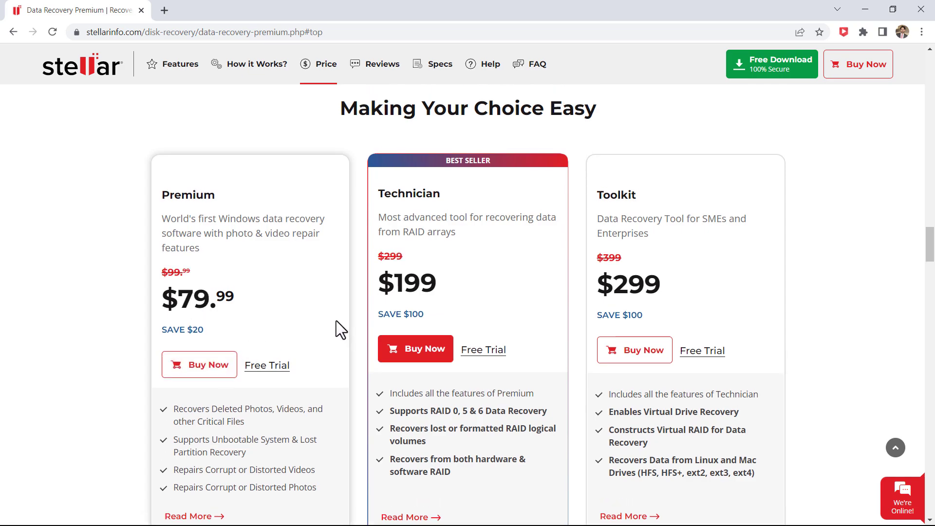
scroll(336, 321, "up", 5)
scroll(336, 321, "up", 5)
scroll(336, 321, "up", 6)
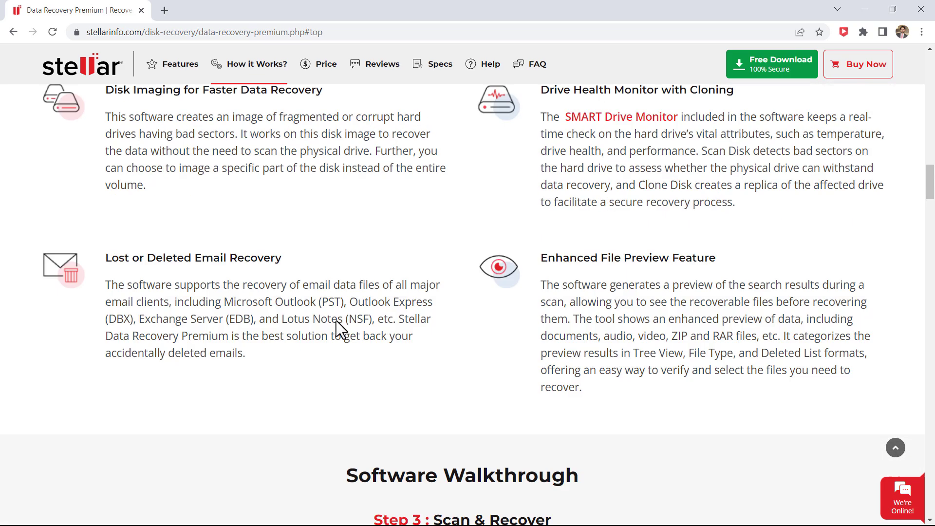
scroll(336, 321, "up", 3)
scroll(336, 320, "up", 6)
scroll(336, 321, "up", 6)
scroll(336, 321, "up", 2)
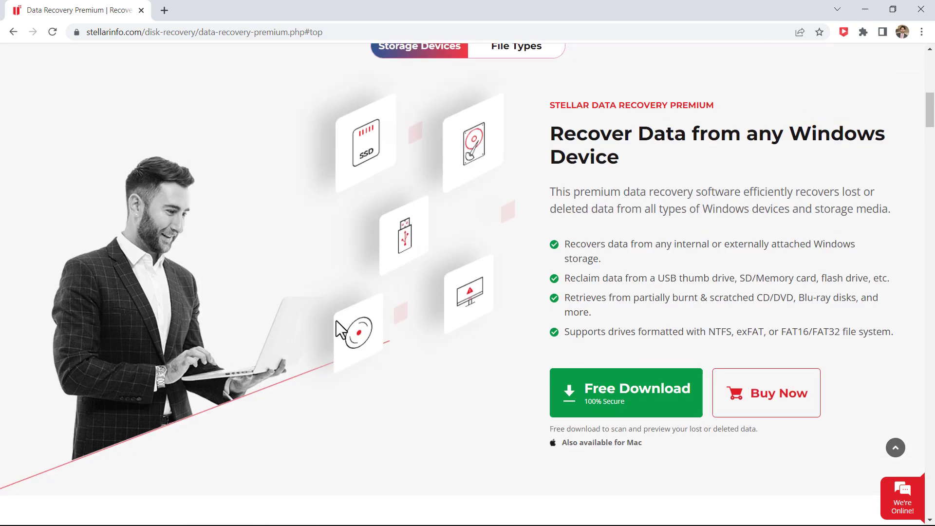
scroll(336, 325, "up", 6)
scroll(336, 321, "up", 3)
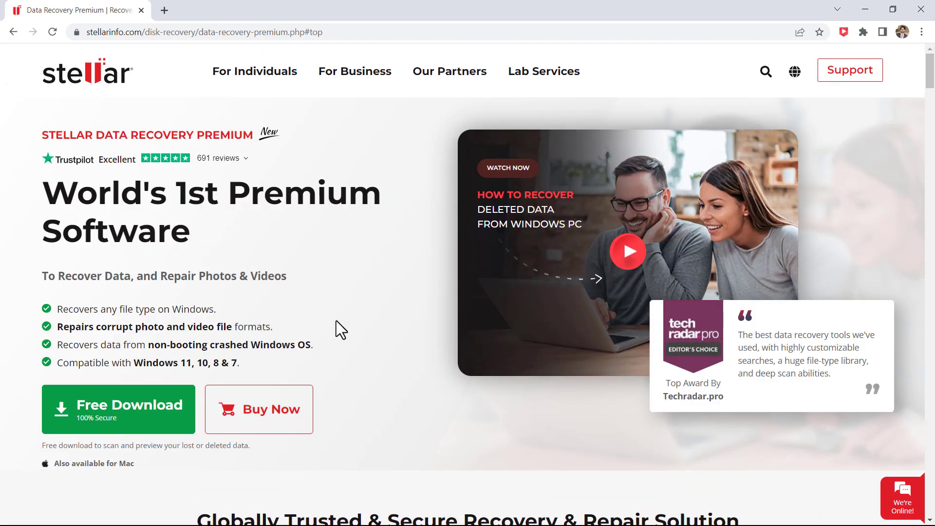